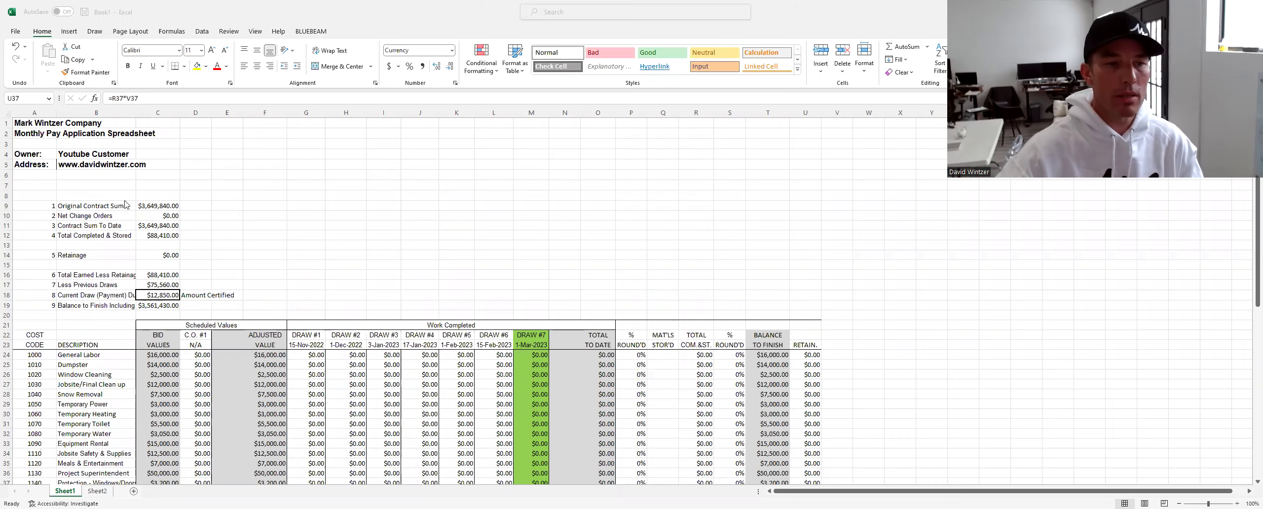
click(82, 165)
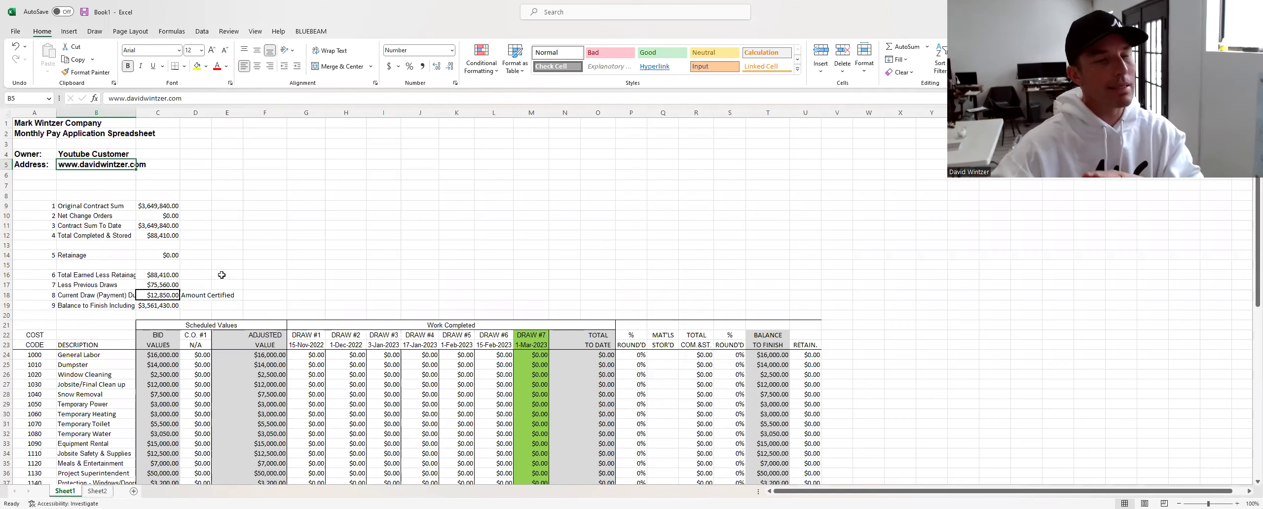
scroll(242, 287, down, 2)
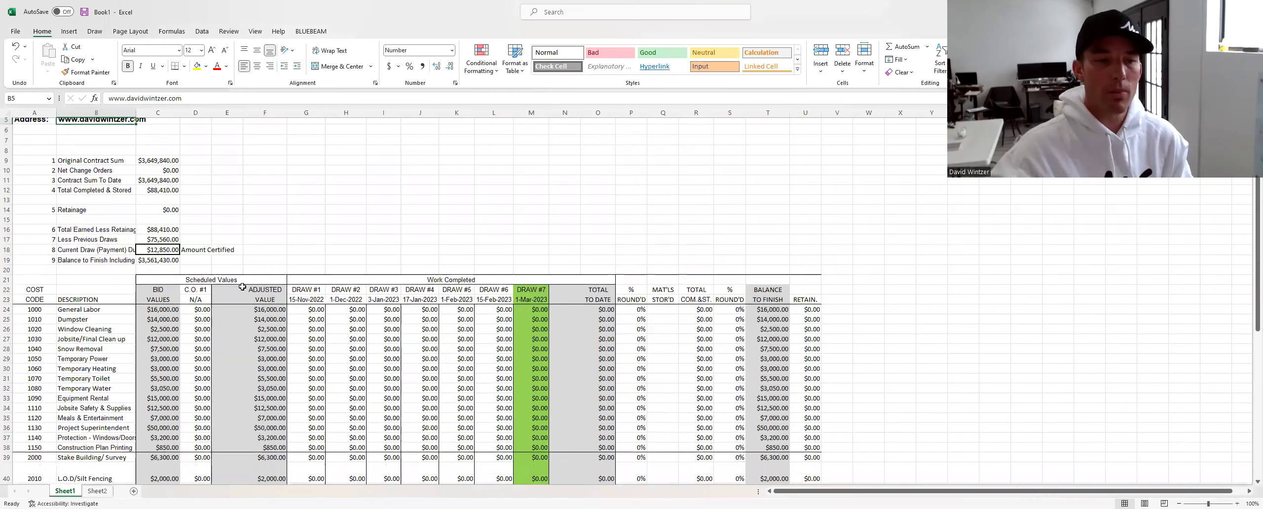
scroll(242, 287, down, 1)
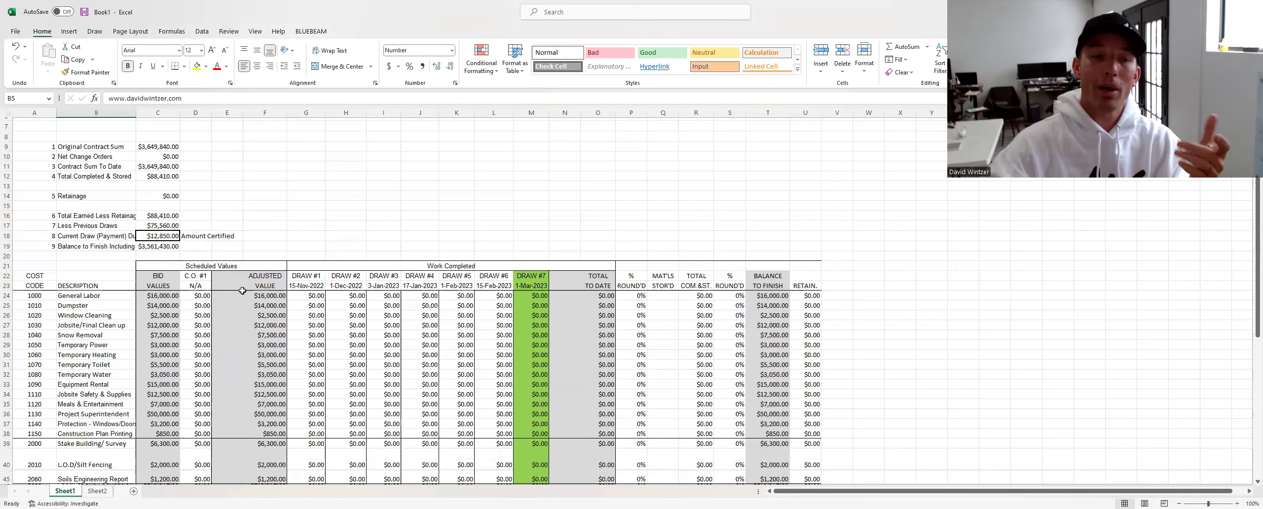
scroll(229, 309, down, 3)
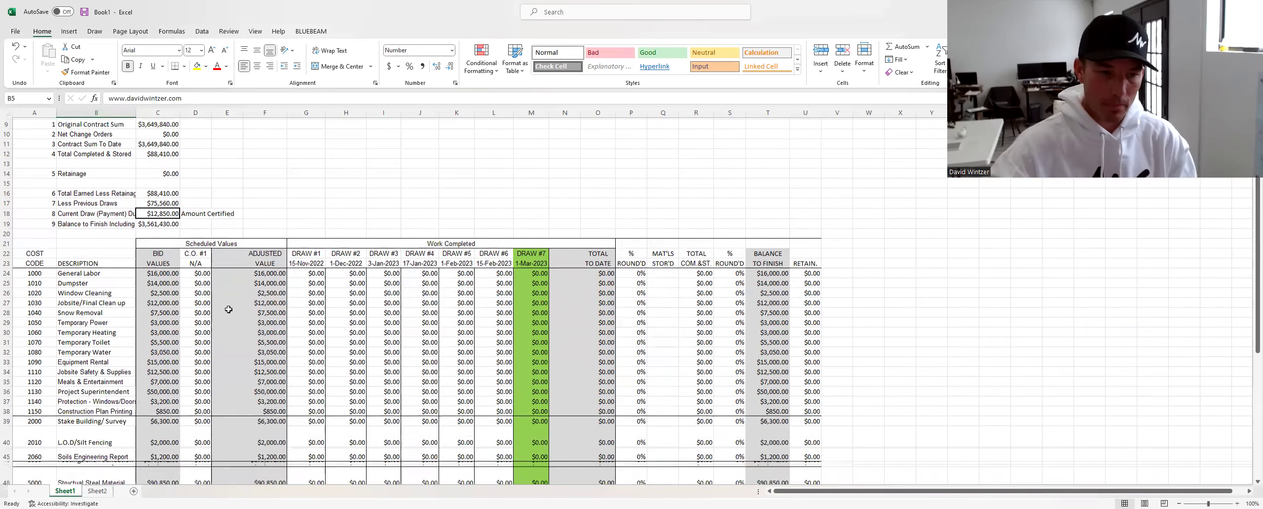
scroll(119, 251, up, 2)
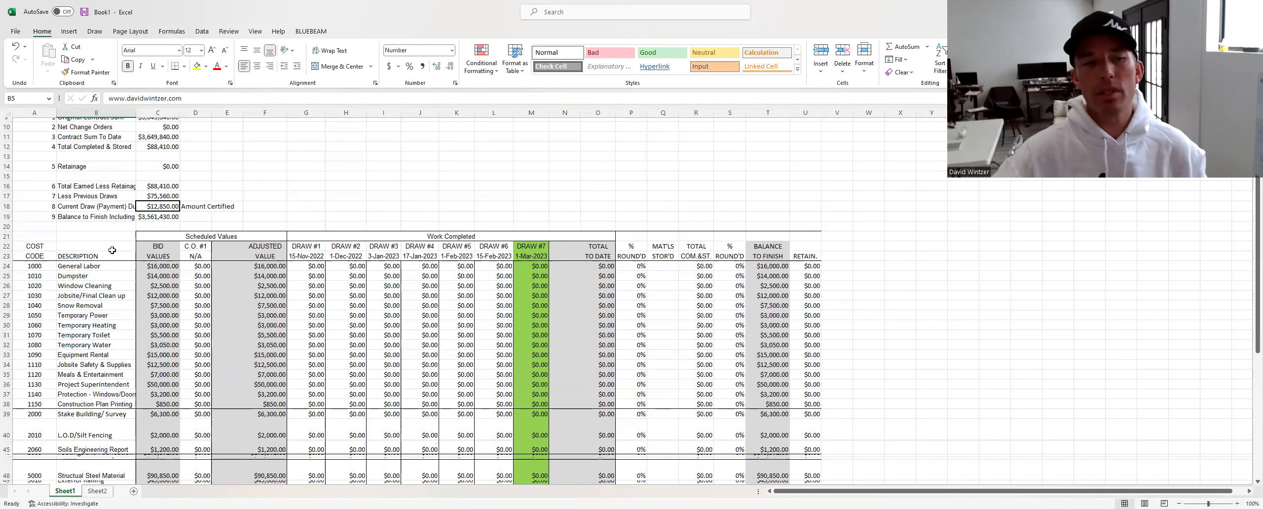
click(99, 249)
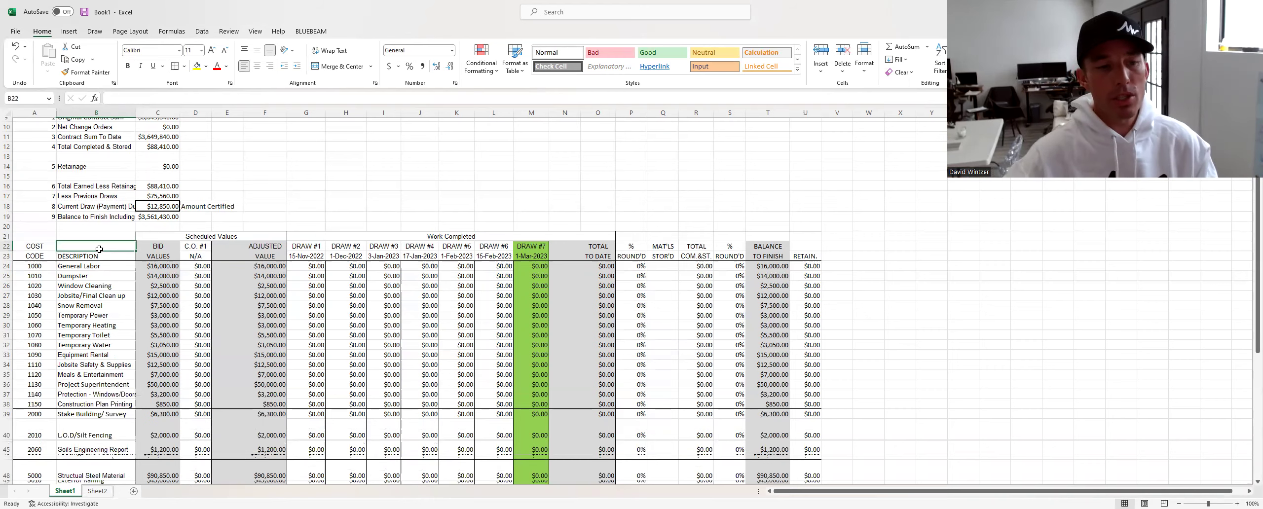
scroll(99, 249, down, 4)
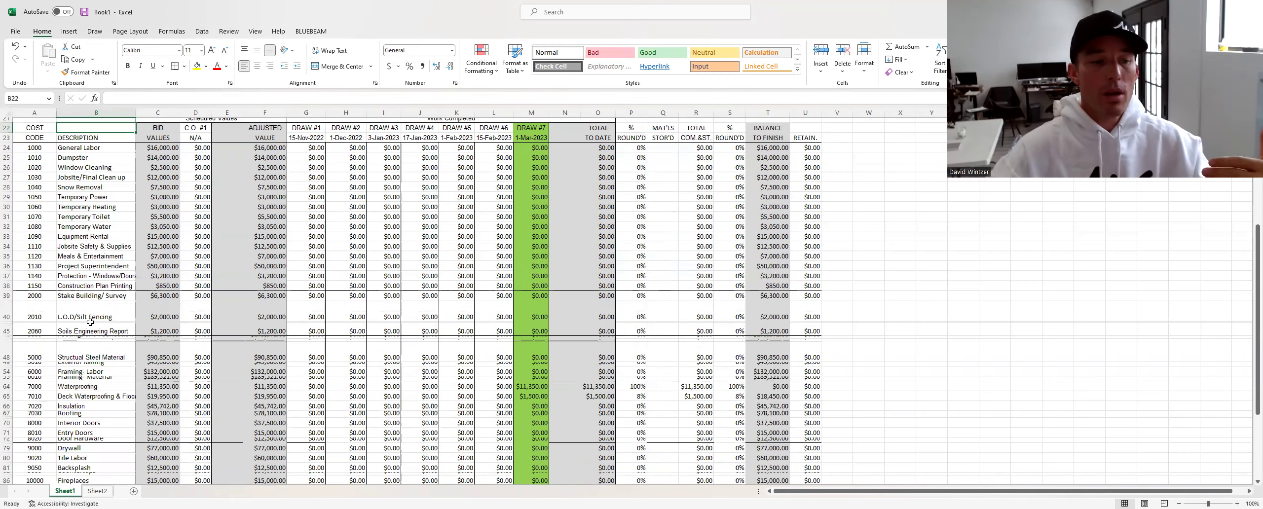
scroll(90, 322, down, 3)
scroll(88, 268, down, 1)
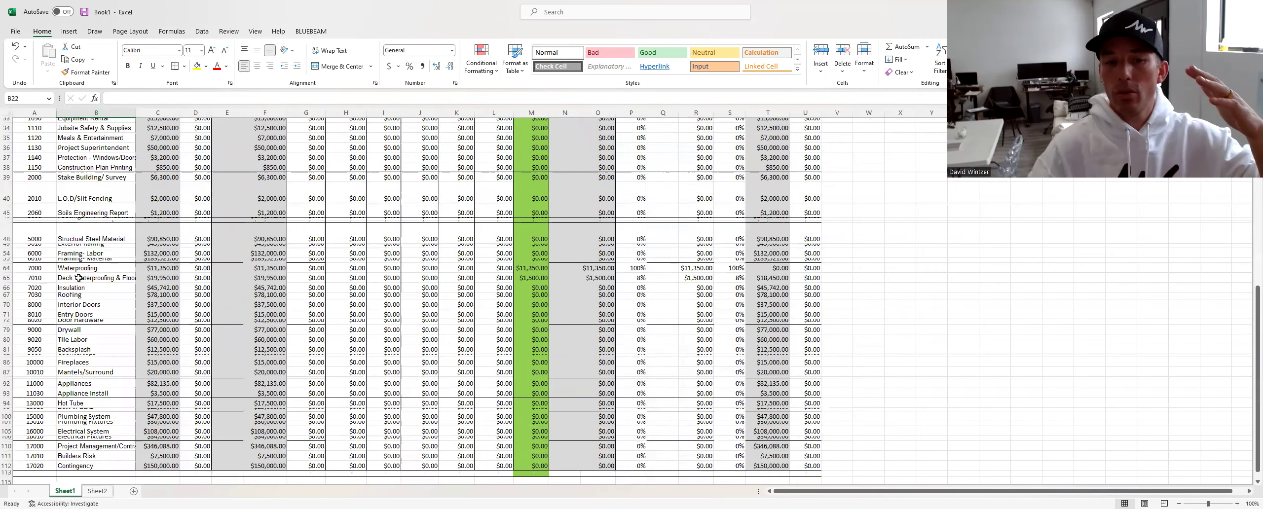
scroll(62, 263, down, 1)
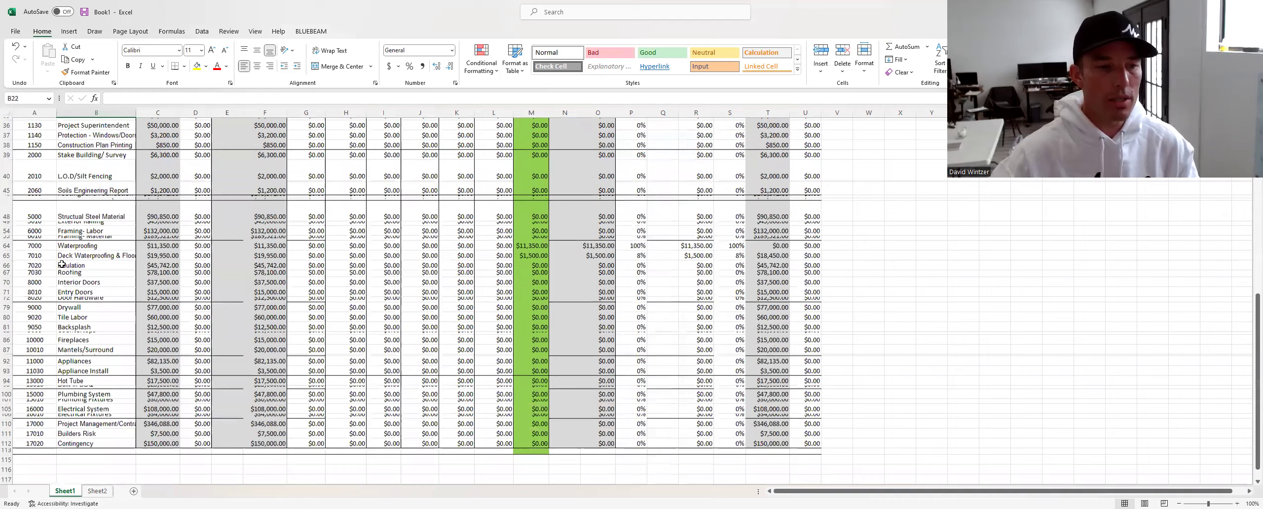
scroll(58, 322, up, 2)
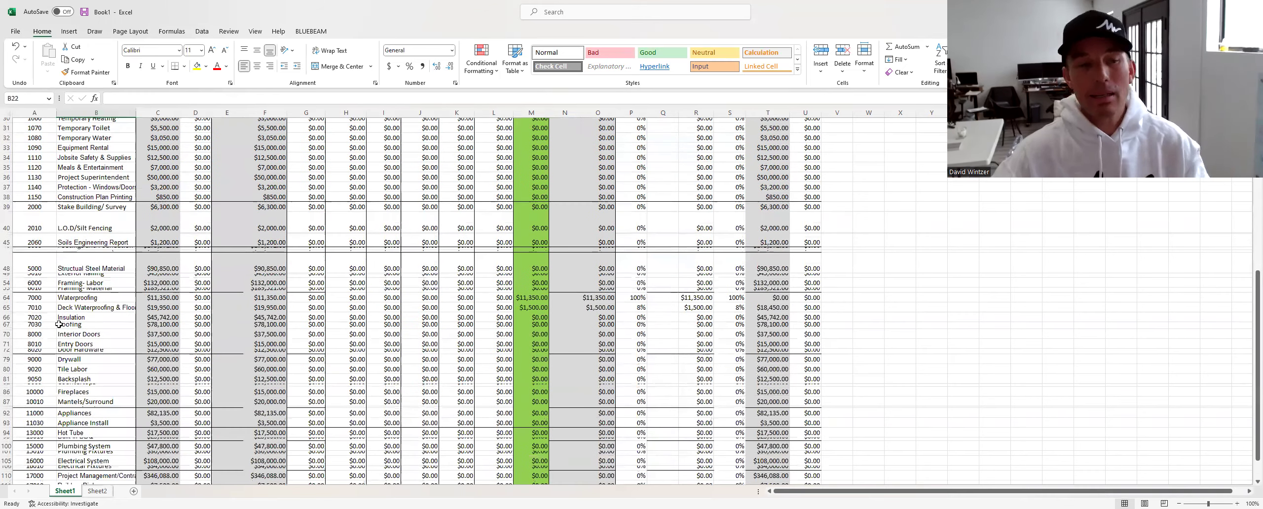
scroll(58, 317, up, 1)
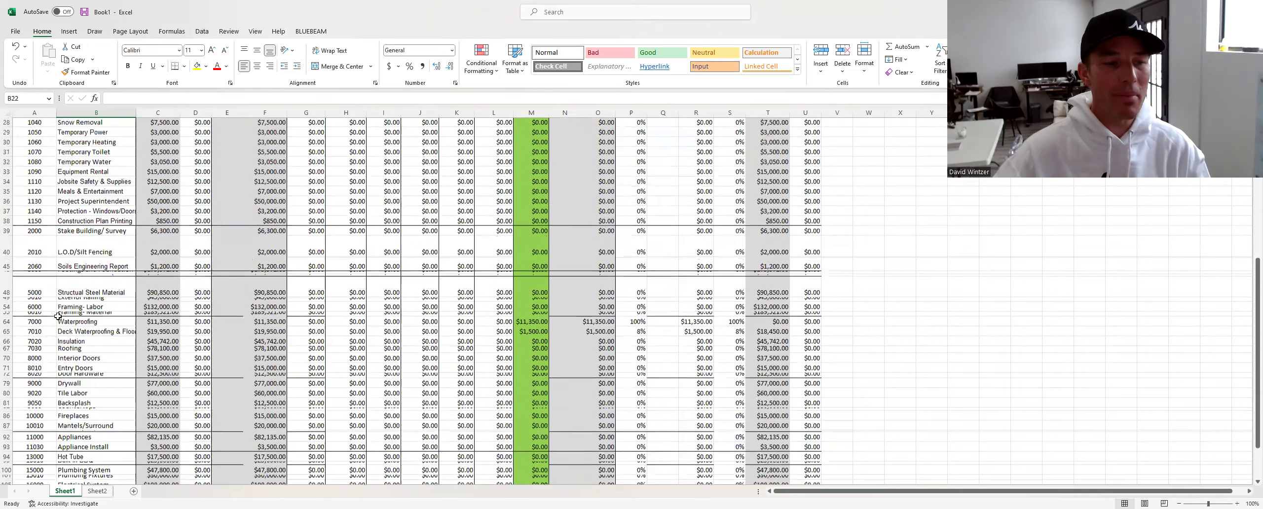
scroll(58, 316, up, 3)
drag(77, 183, 104, 295)
scroll(65, 349, down, 1)
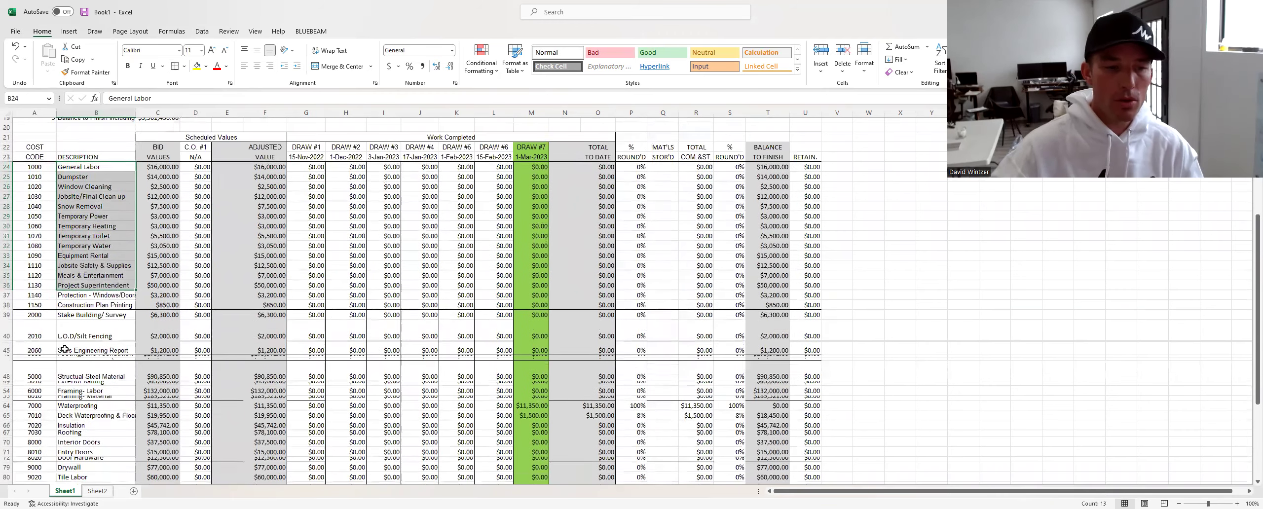
scroll(65, 349, down, 1)
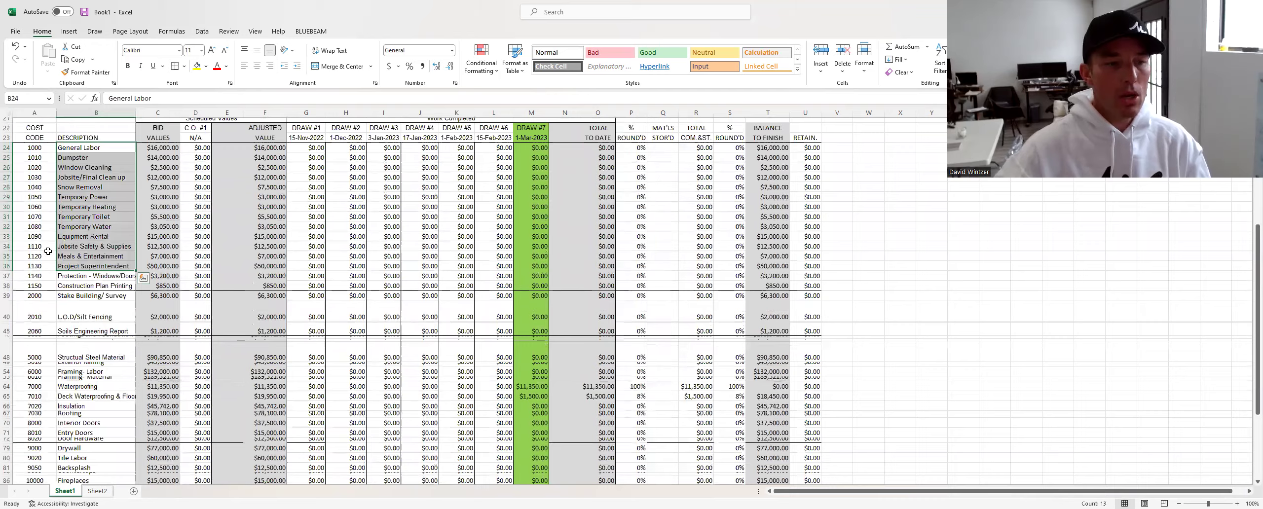
scroll(35, 237, up, 3)
drag(35, 237, 187, 477)
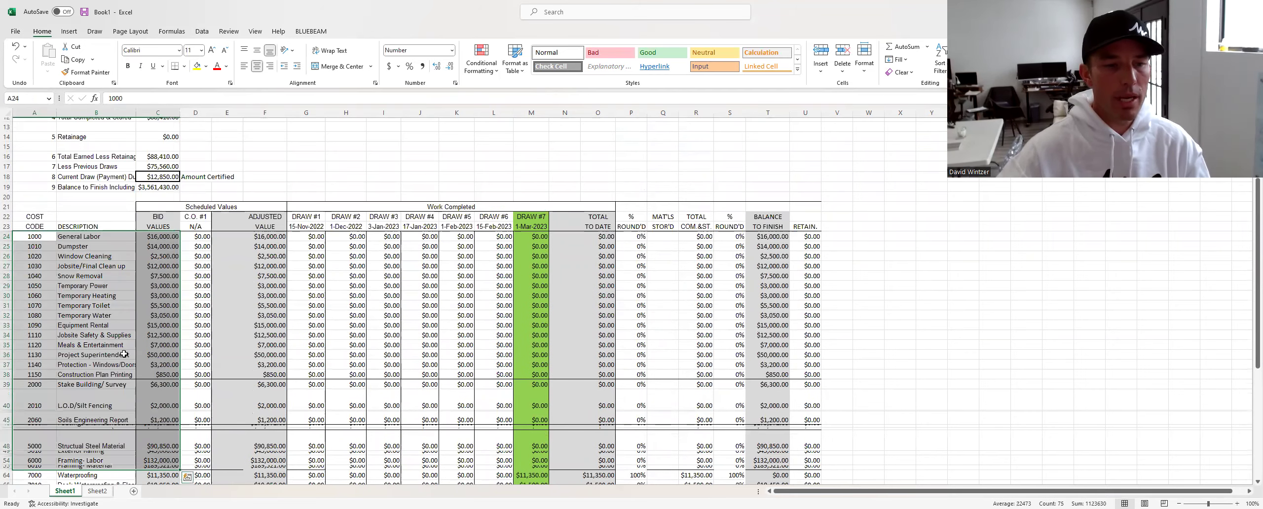
click(34, 237)
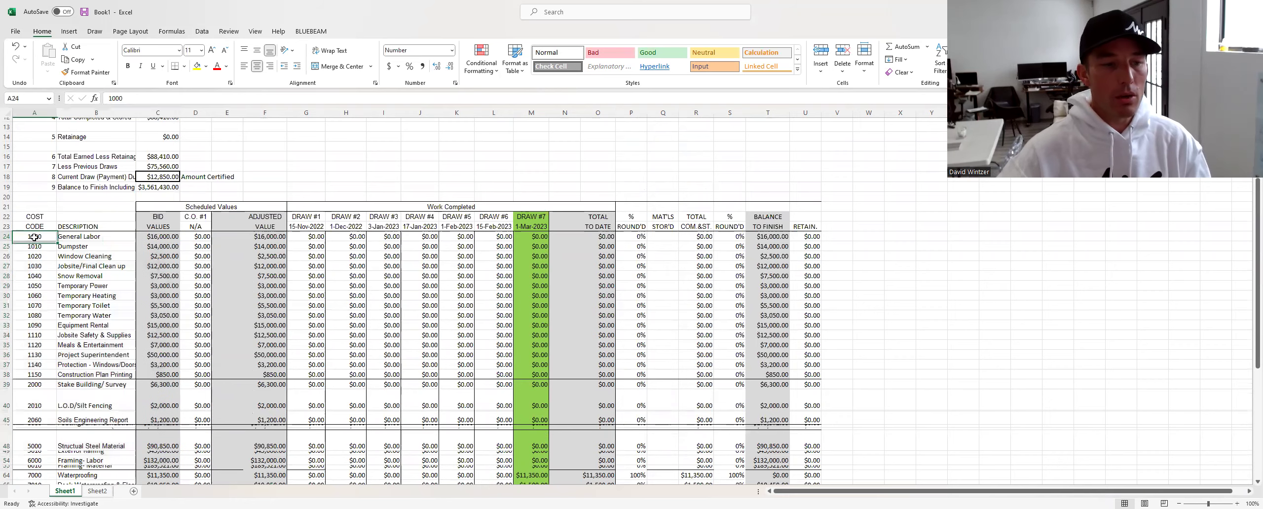
click(66, 238)
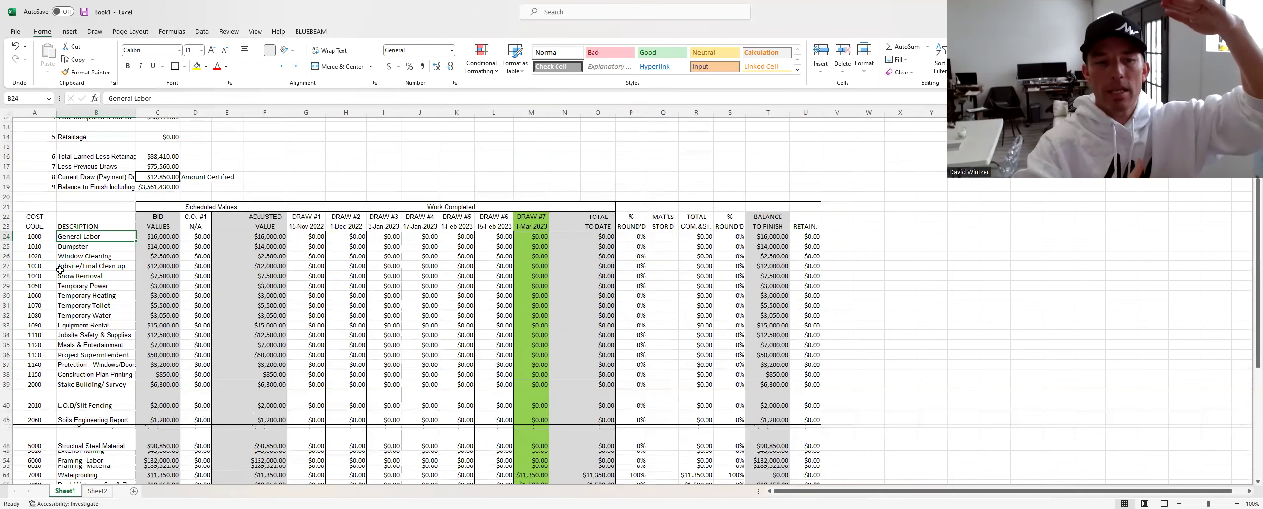
click(306, 113)
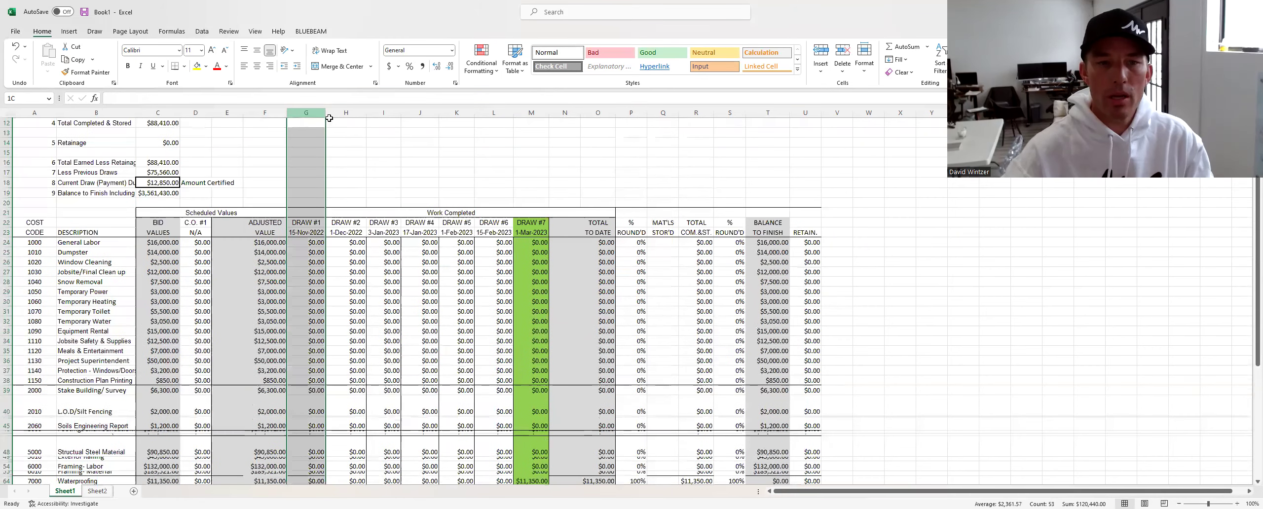
drag(311, 242, 458, 244)
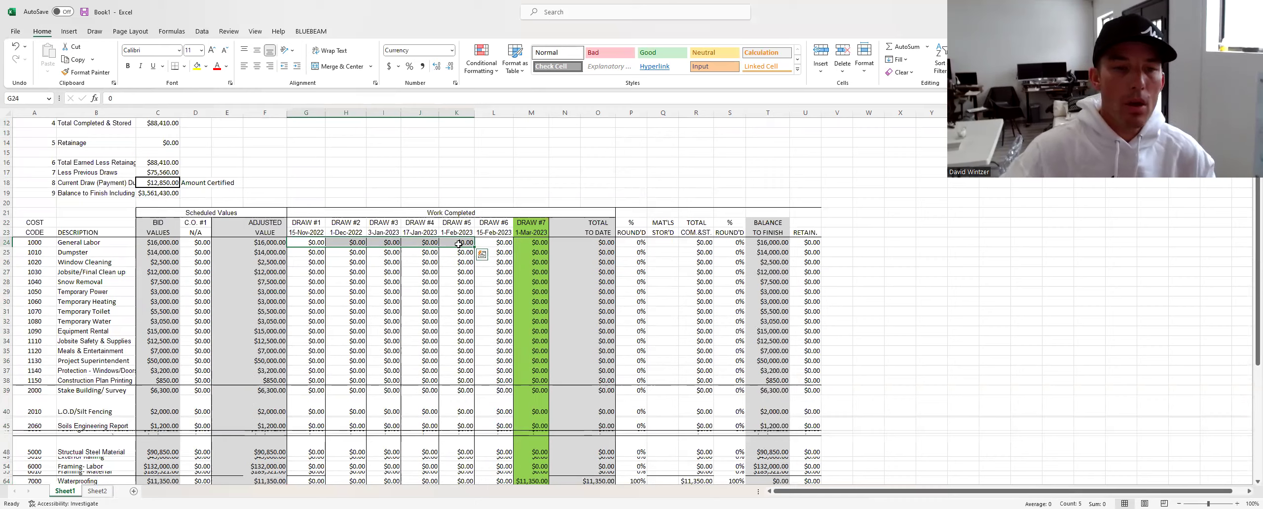
scroll(454, 256, down, 1)
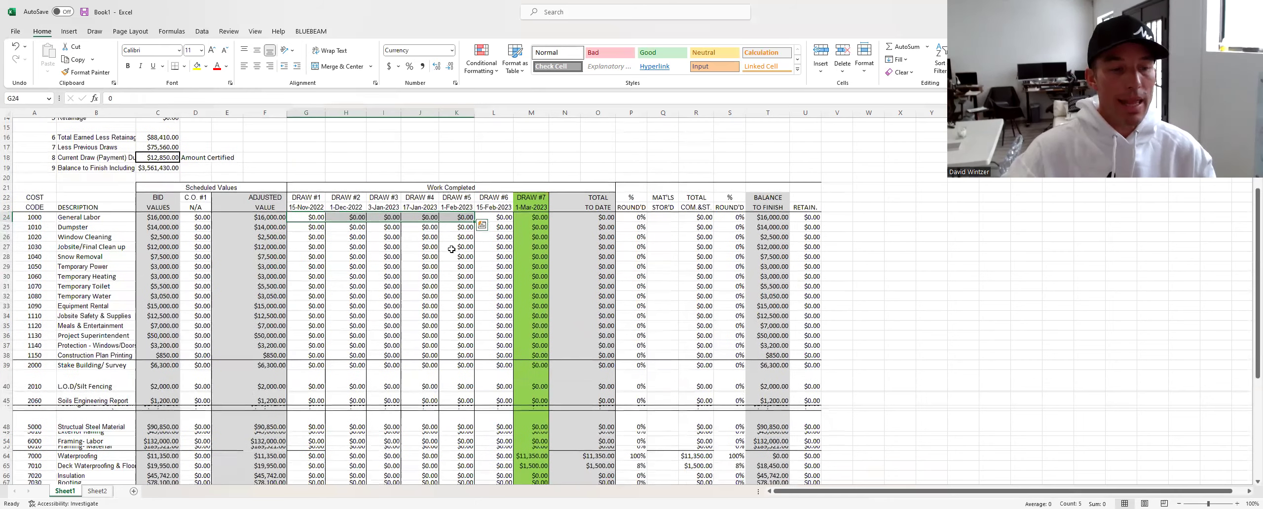
scroll(450, 250, down, 3)
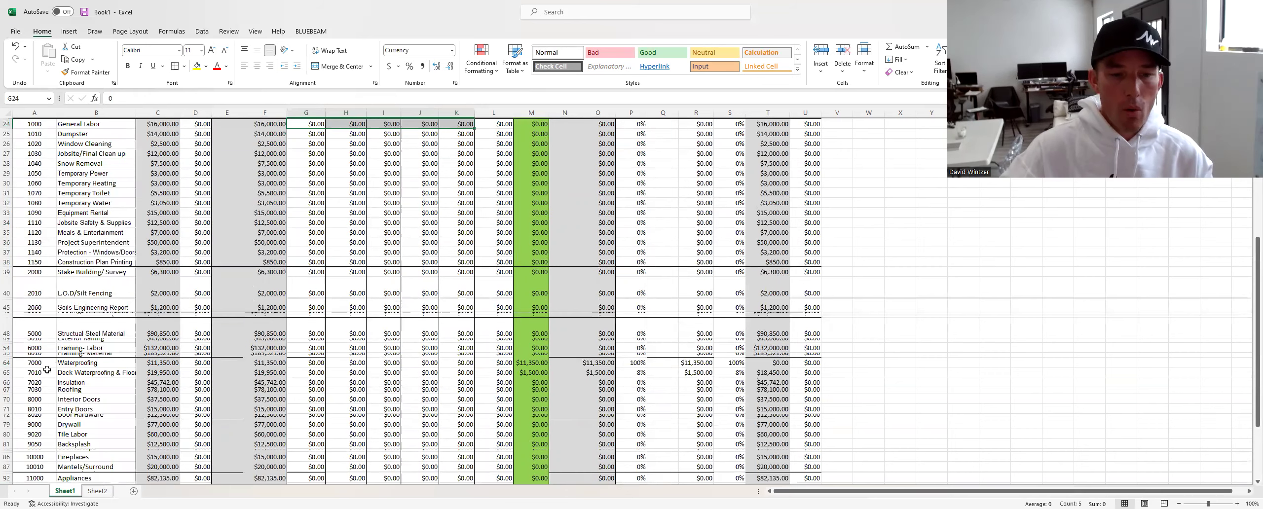
click(6, 363)
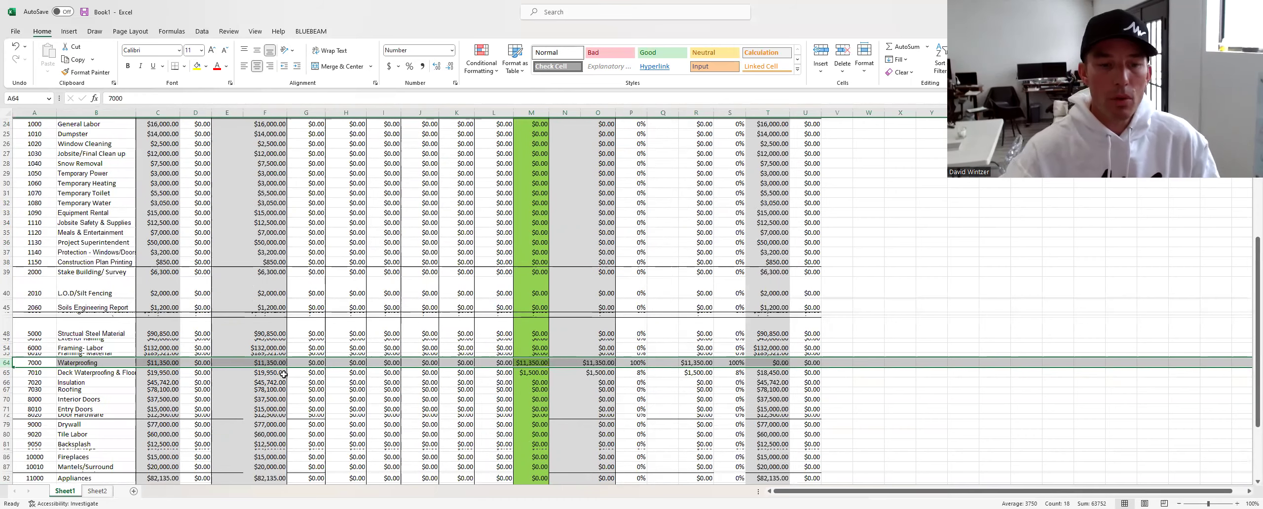
drag(306, 363, 533, 365)
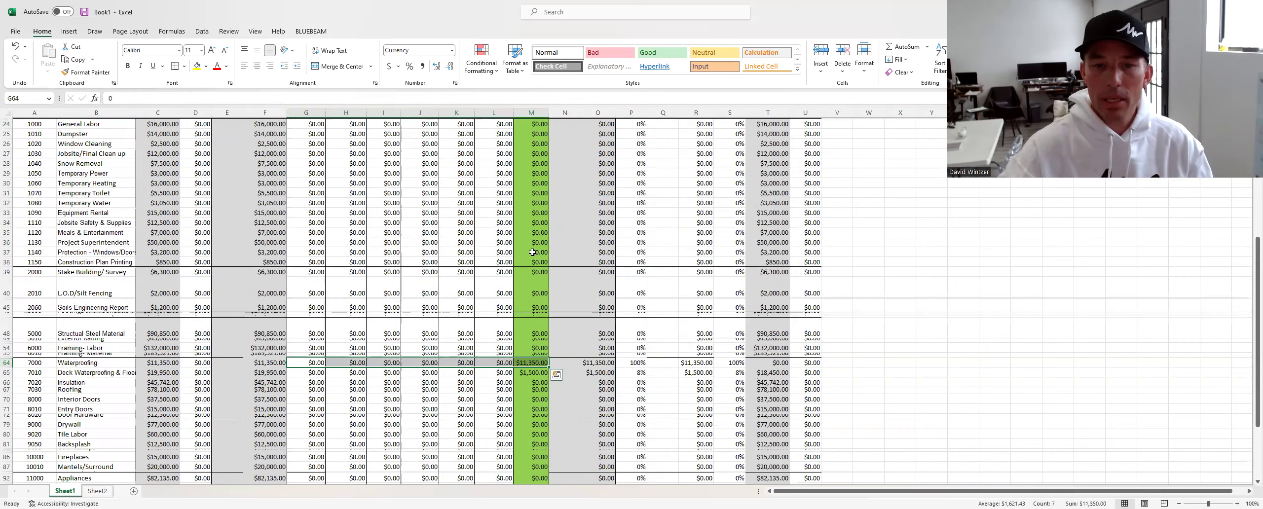
scroll(532, 252, up, 5)
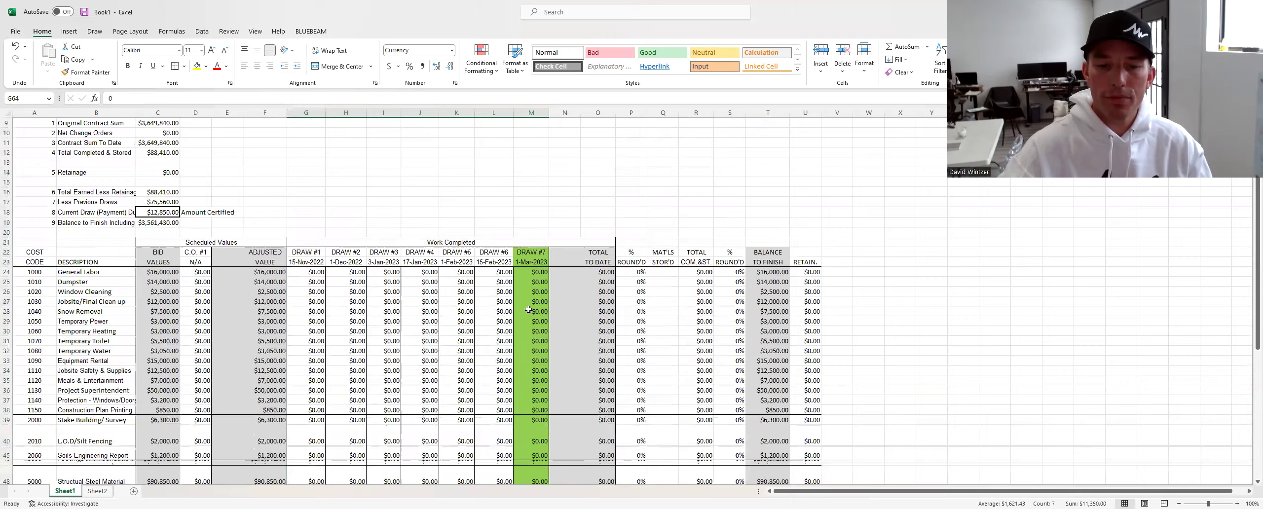
scroll(521, 341, down, 4)
click(532, 392)
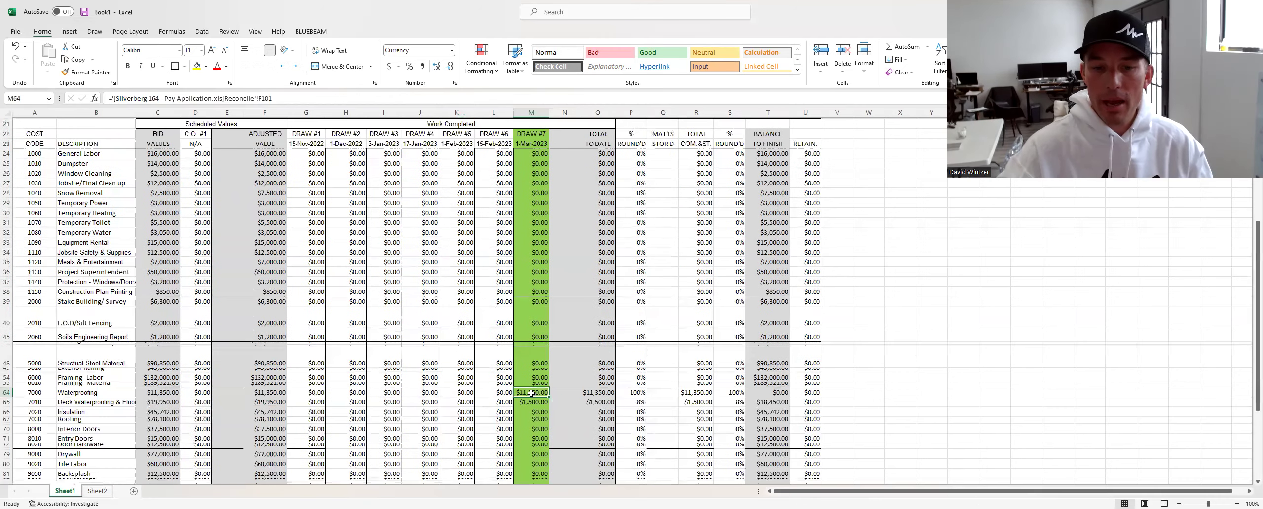
scroll(583, 345, up, 1)
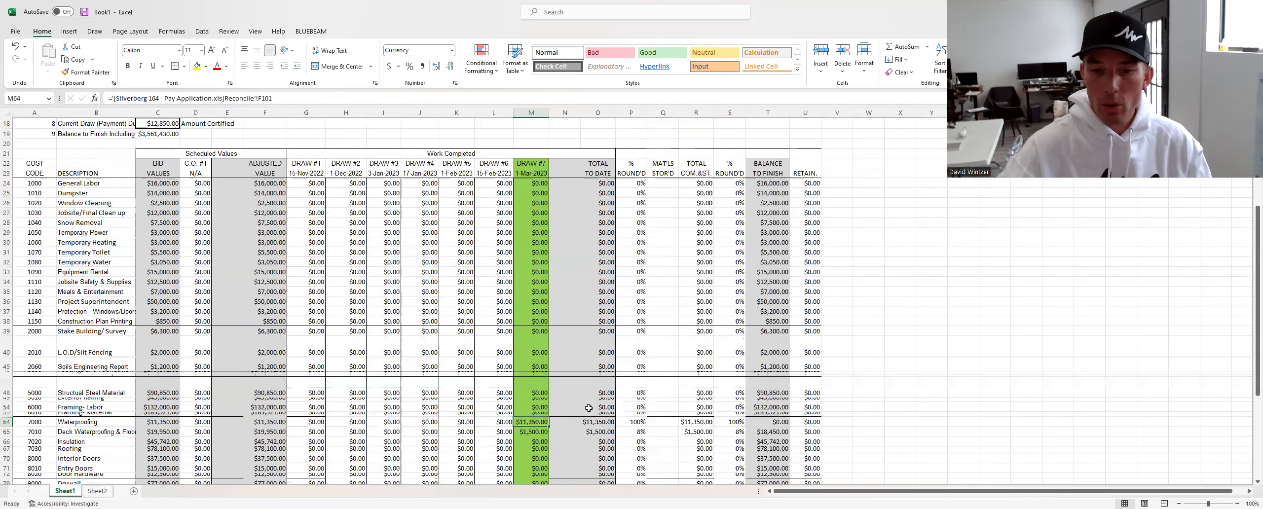
click(631, 424)
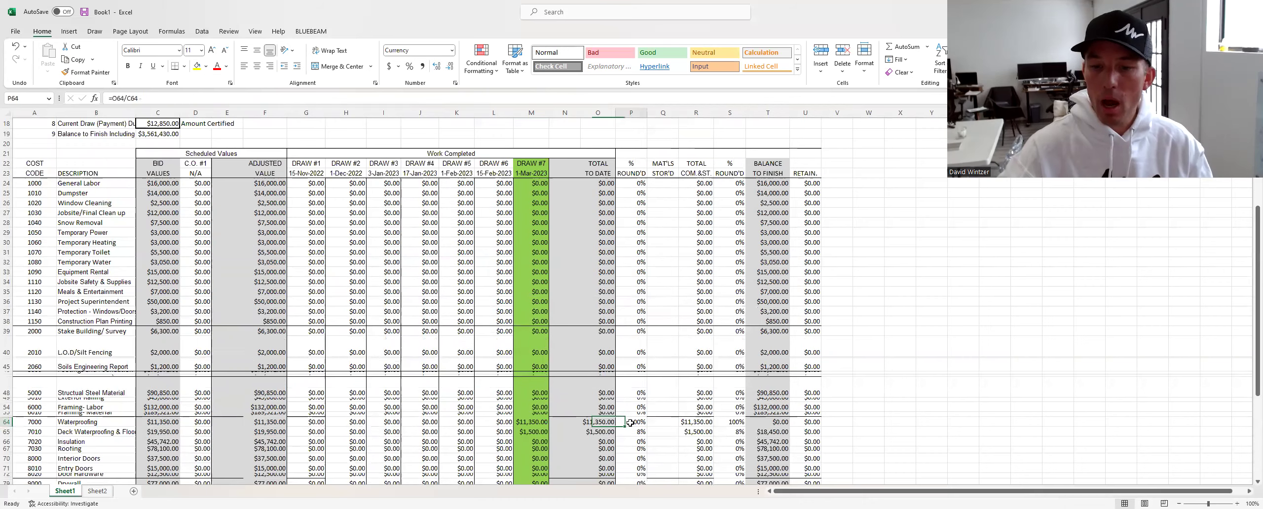
click(729, 424)
click(768, 422)
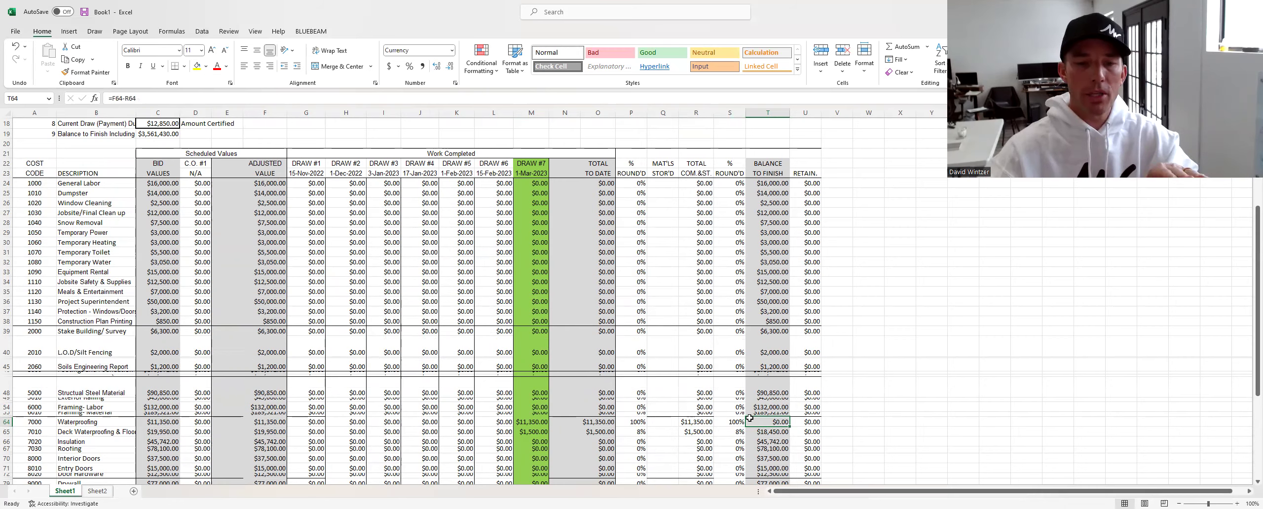
click(7, 432)
Verify row 65 Deck Waterproofing's $1,500.00 draw, 8% complete and $18,450.00 balance, then view Sheet2's invoices.
scroll(132, 445, down, 1)
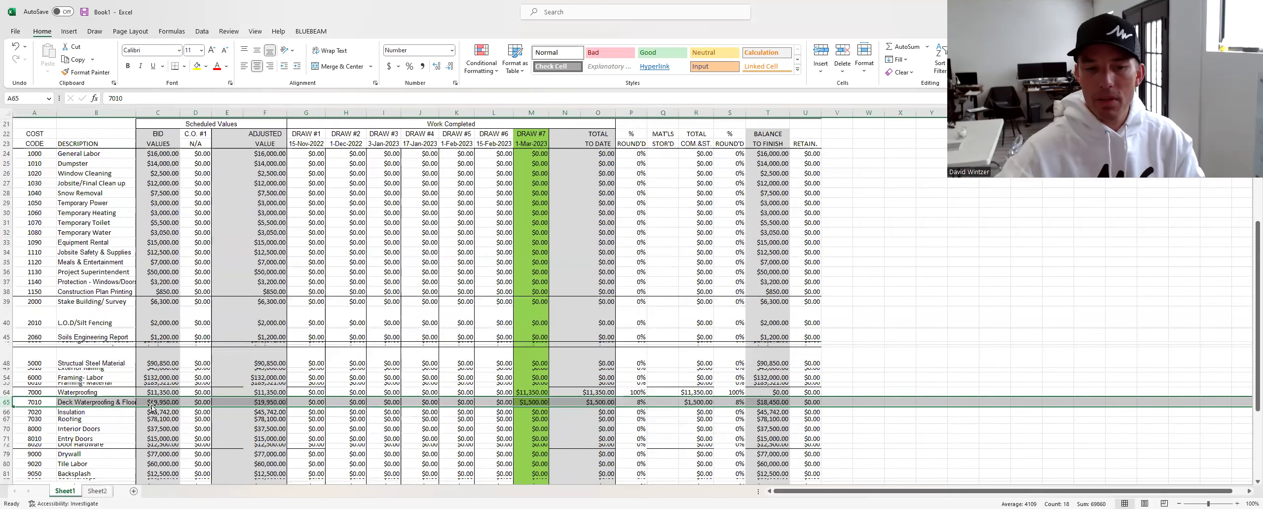
click(527, 402)
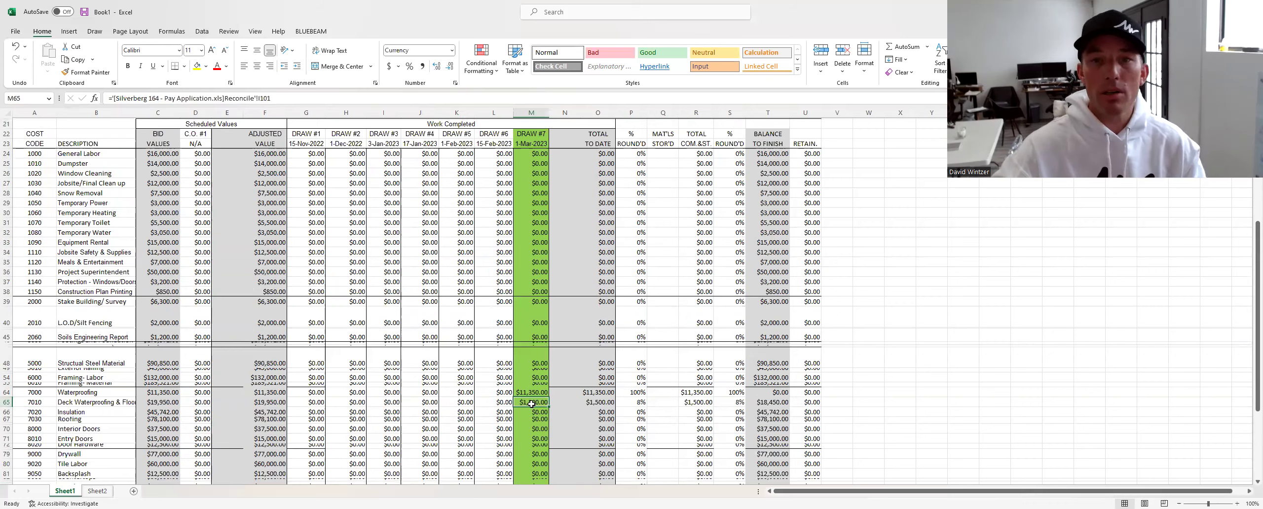
click(570, 403)
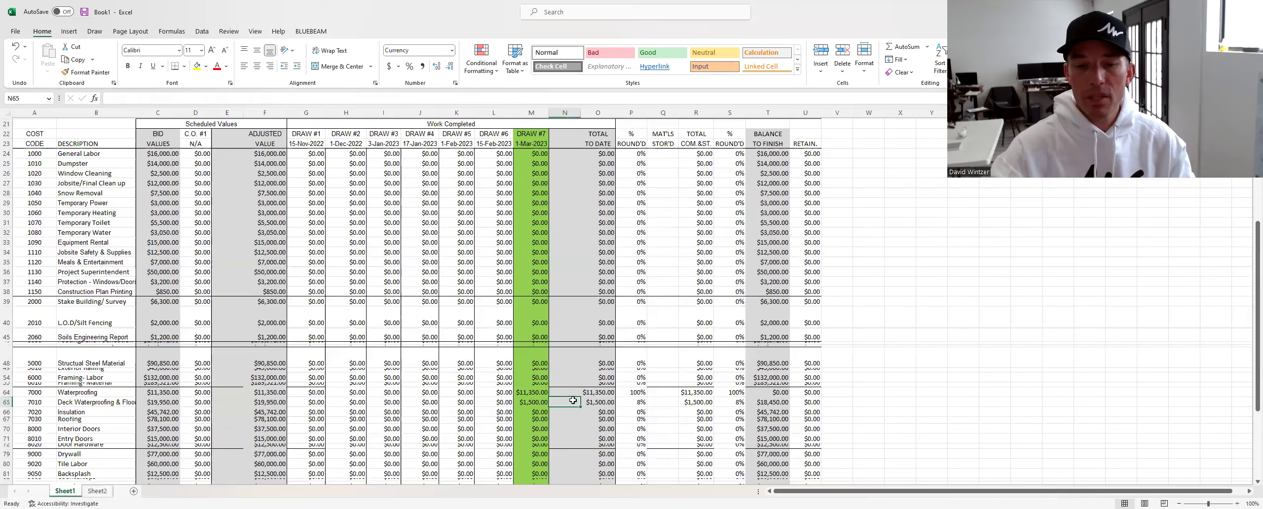
click(596, 400)
click(630, 403)
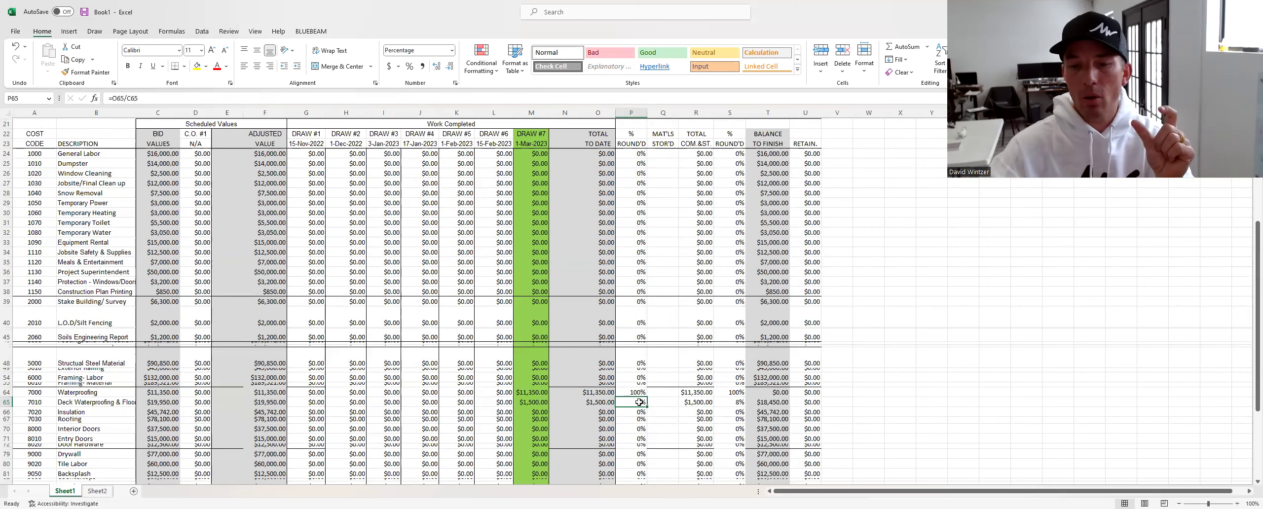
click(771, 403)
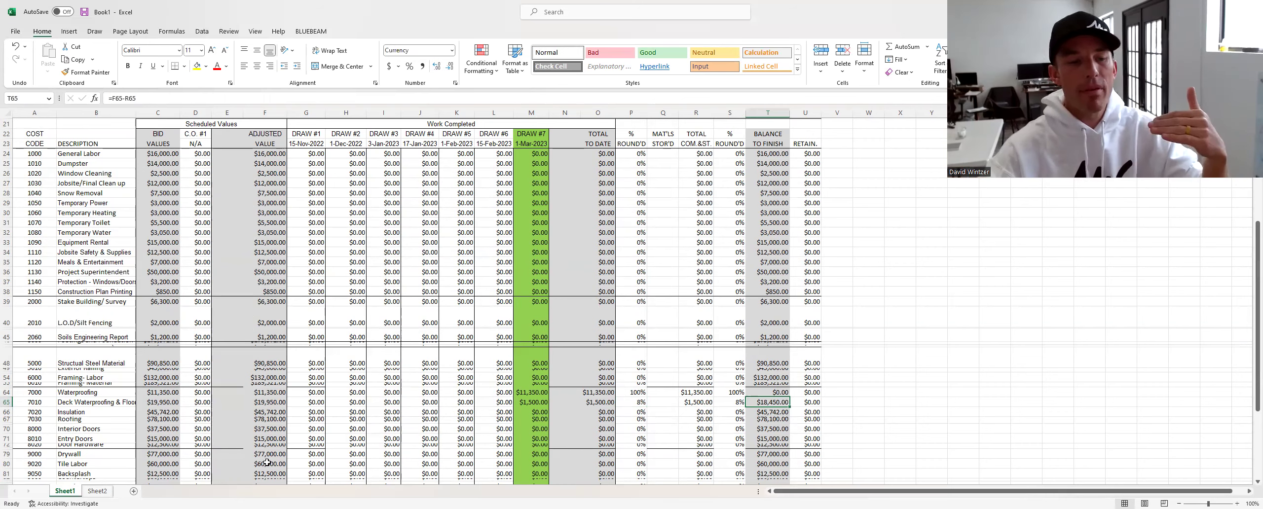
click(98, 491)
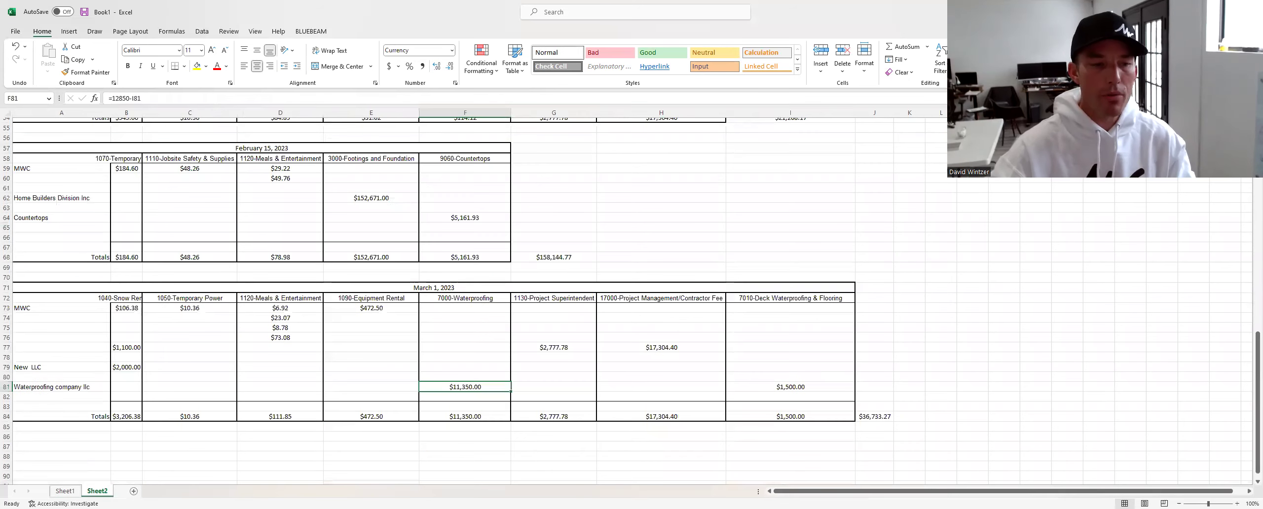
scroll(375, 322, up, 1)
click(377, 318)
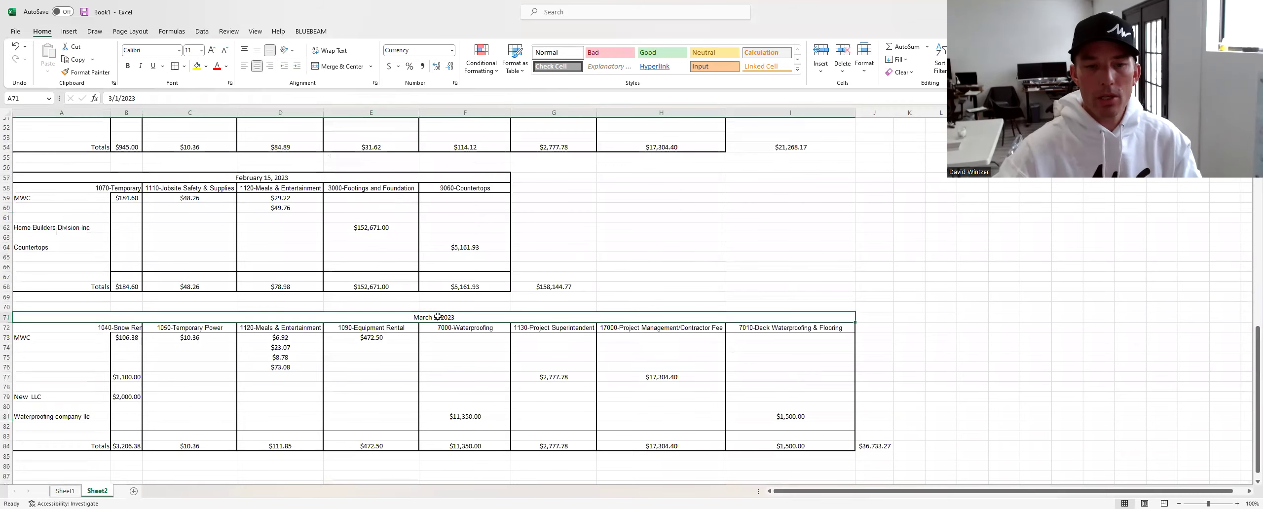
click(341, 306)
click(7, 316)
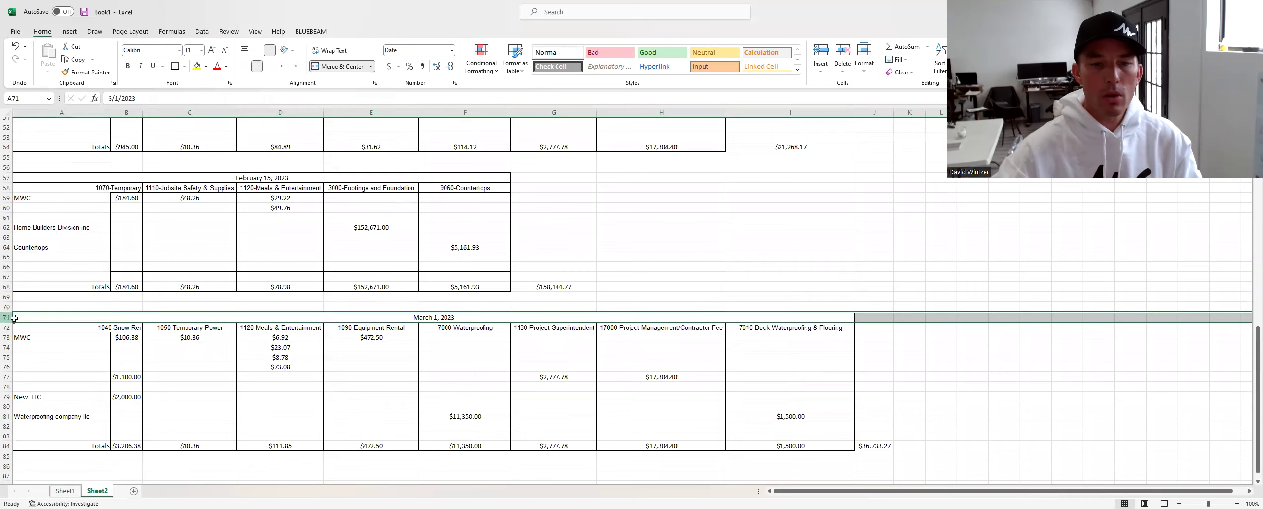
click(419, 322)
scroll(419, 328, up, 3)
click(267, 266)
scroll(305, 316, up, 3)
click(353, 219)
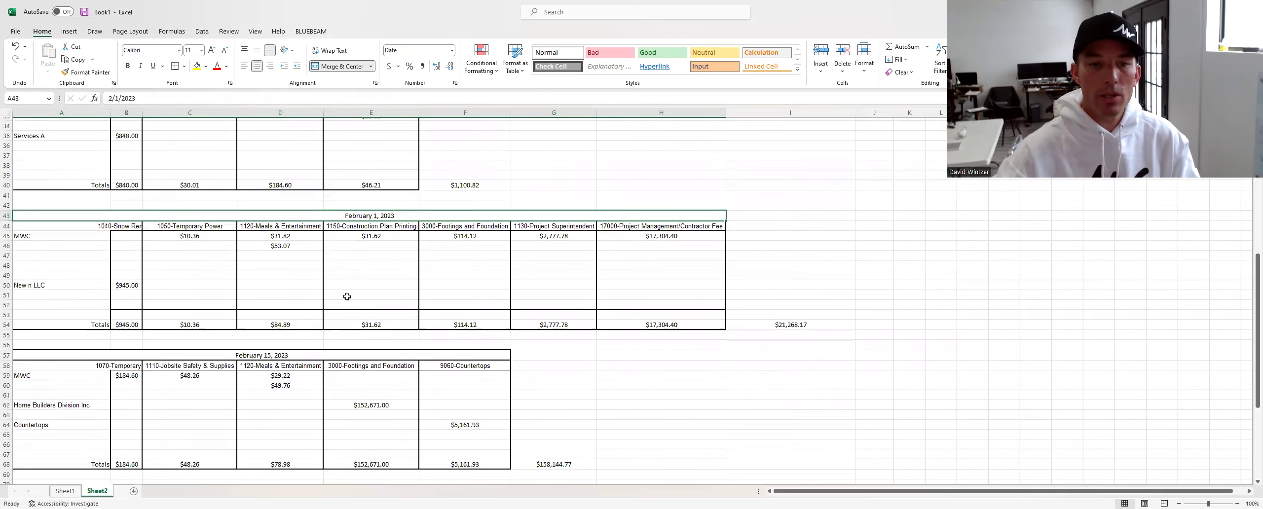
scroll(346, 295, up, 3)
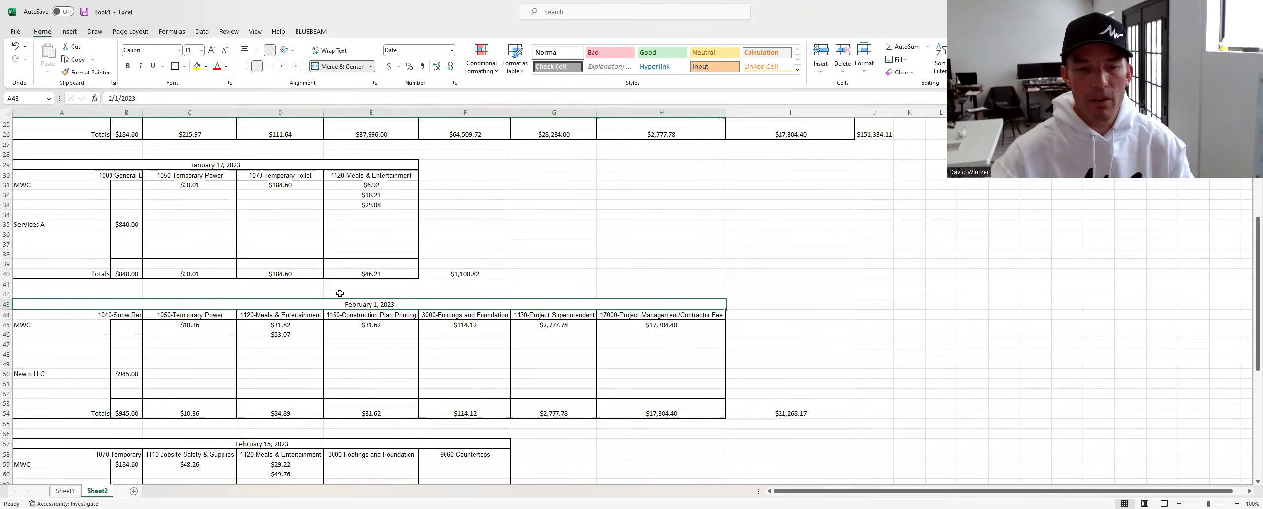
scroll(340, 294, down, 9)
click(432, 319)
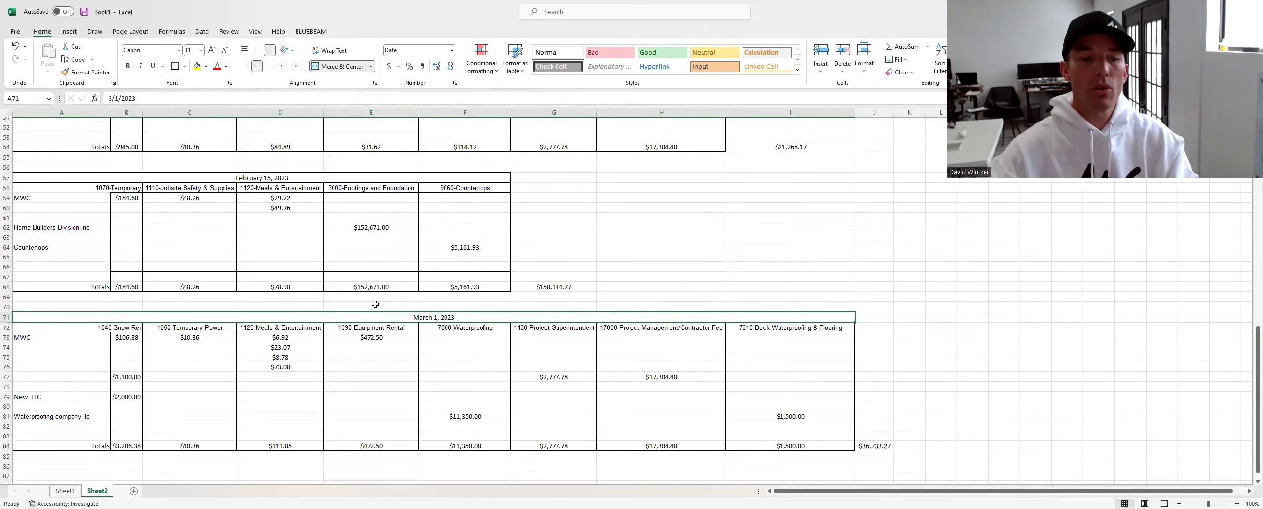
click(65, 491)
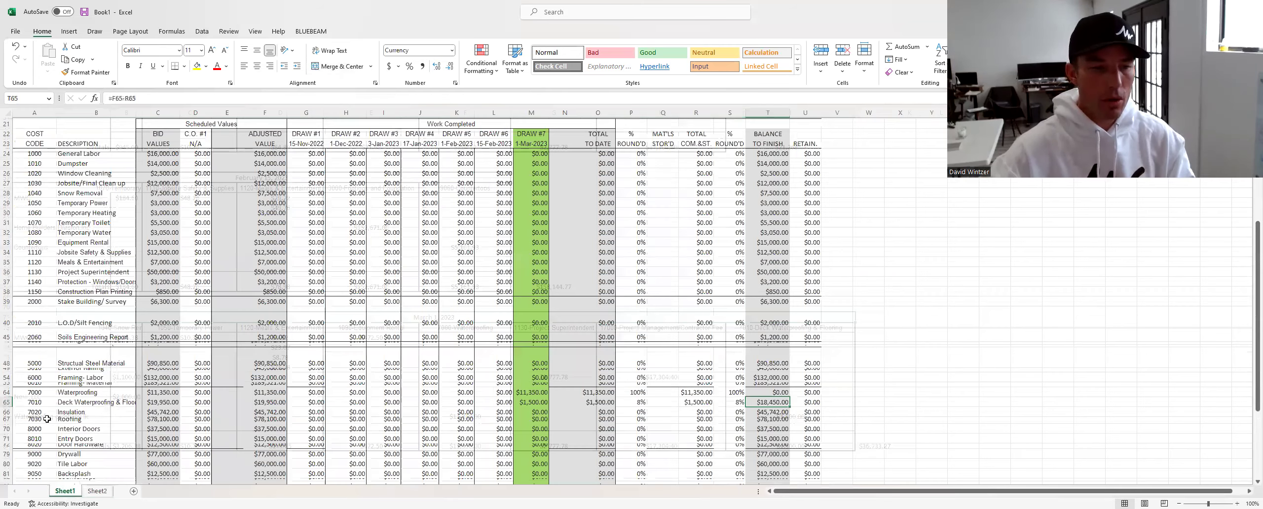
click(8, 402)
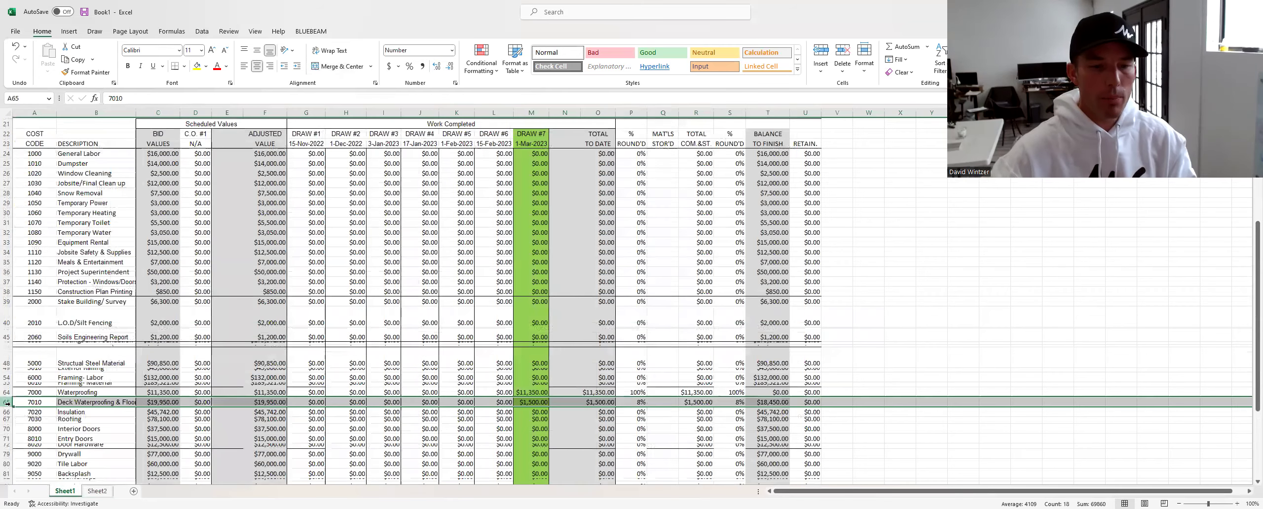
click(536, 402)
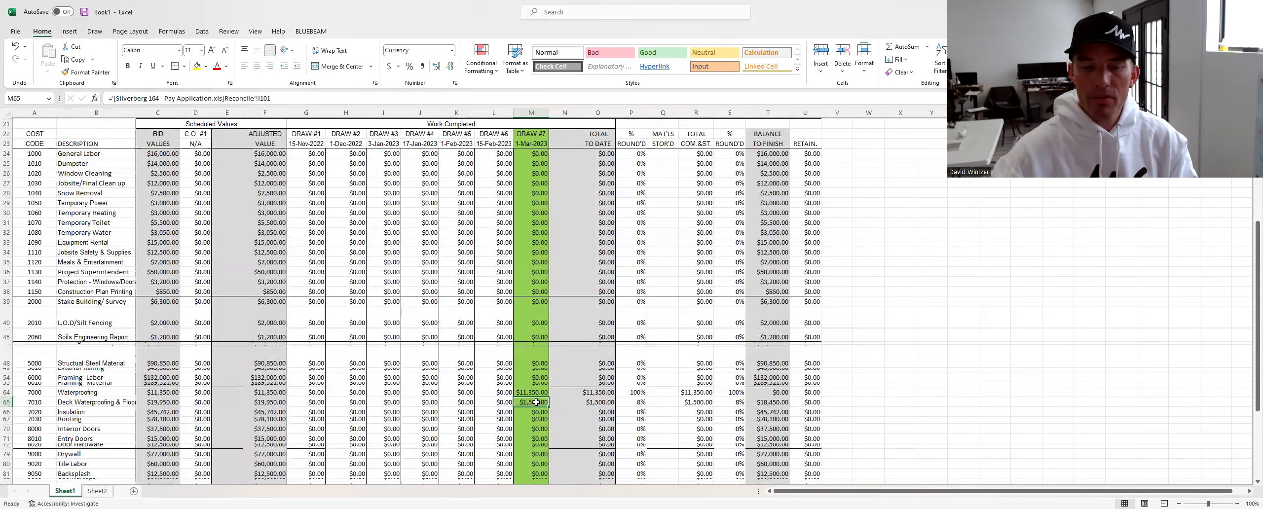
click(98, 491)
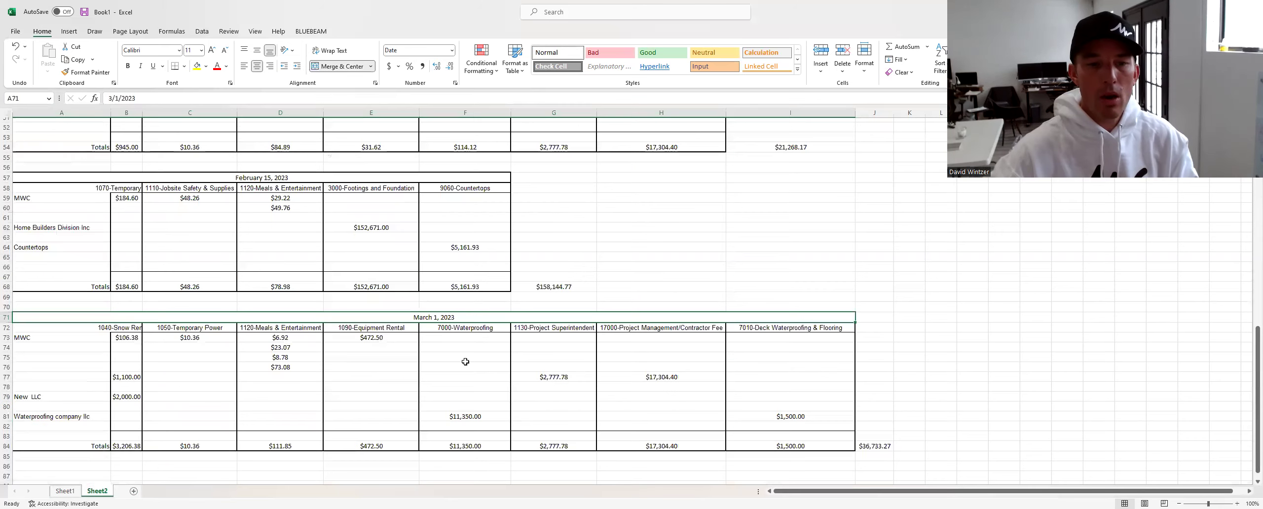
click(442, 327)
drag(441, 327, 429, 424)
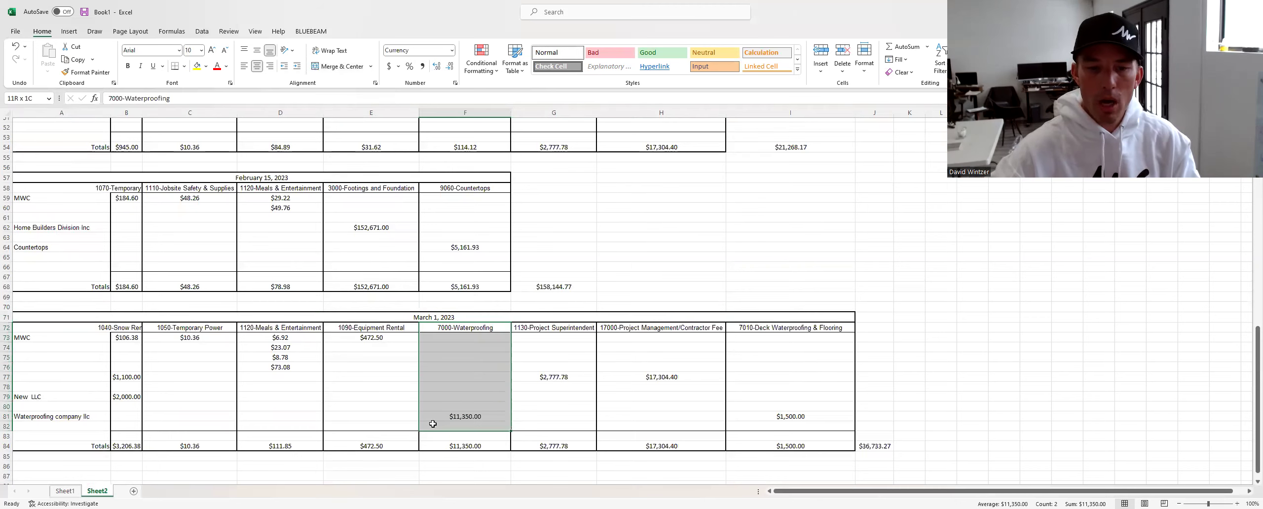
click(64, 416)
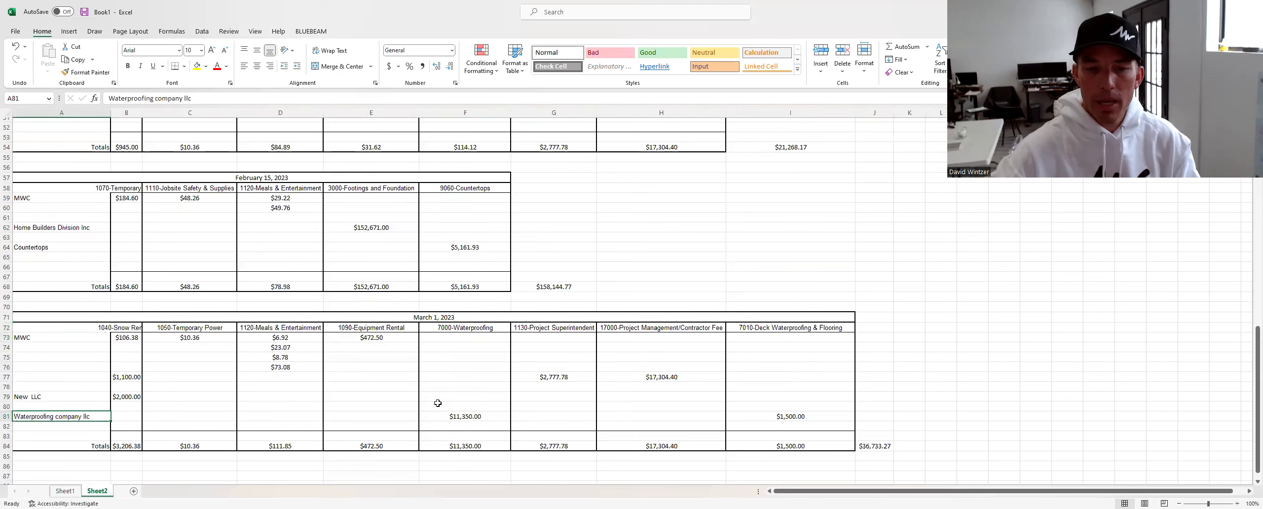
click(439, 418)
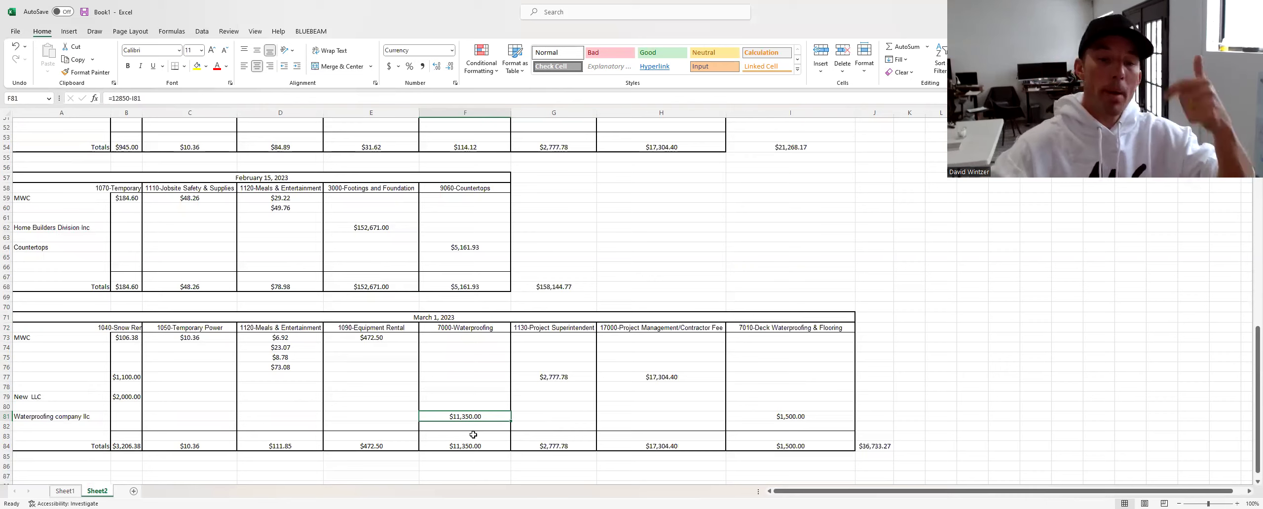
click(539, 330)
drag(539, 327, 543, 380)
click(544, 394)
click(534, 376)
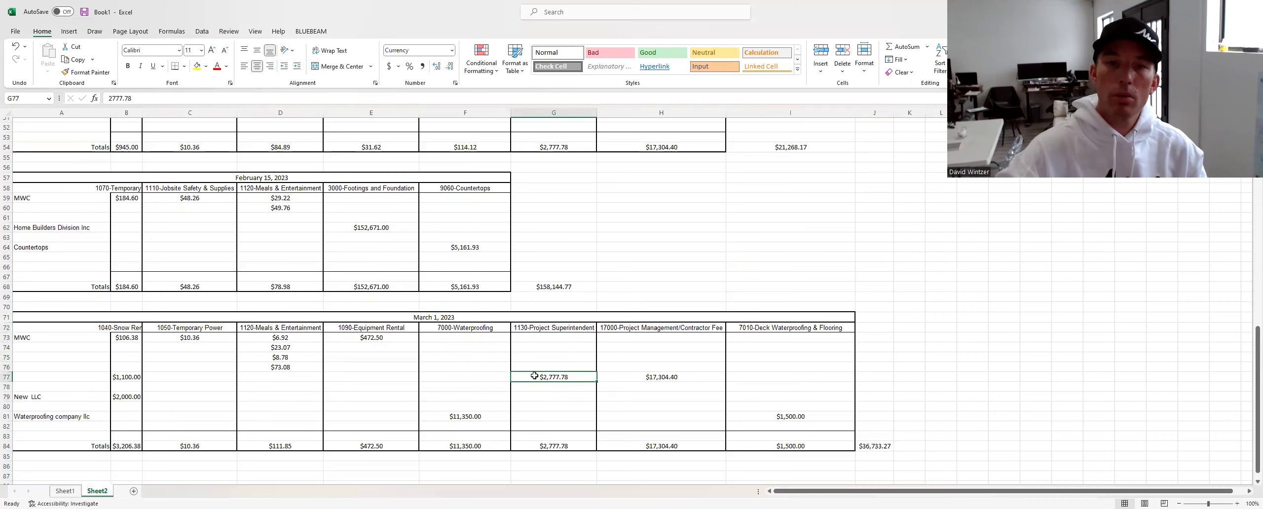
drag(639, 326, 648, 380)
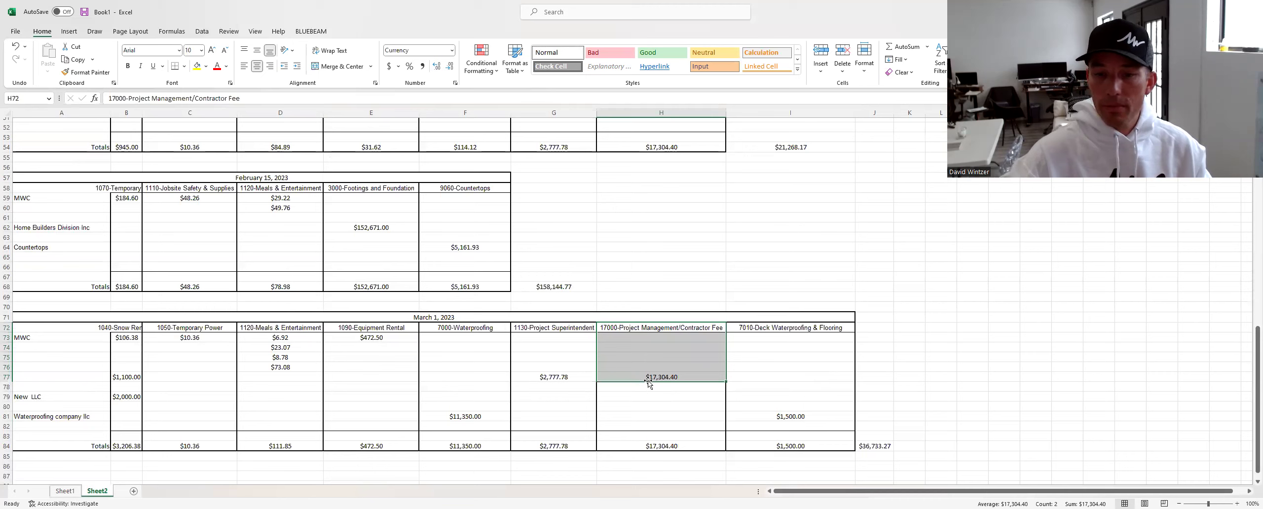
drag(261, 327, 260, 363)
click(284, 404)
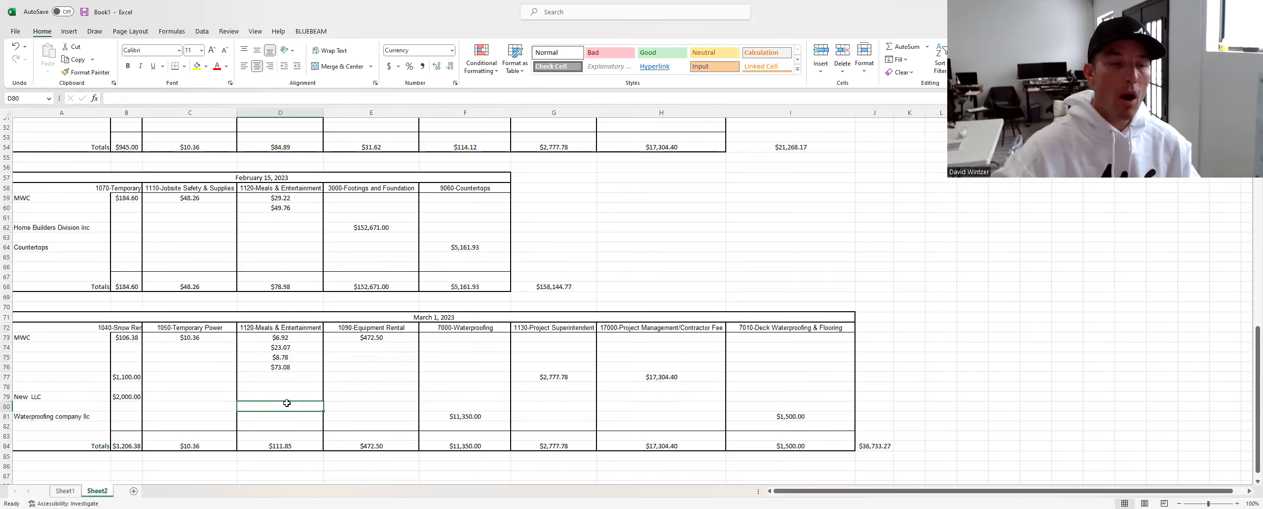